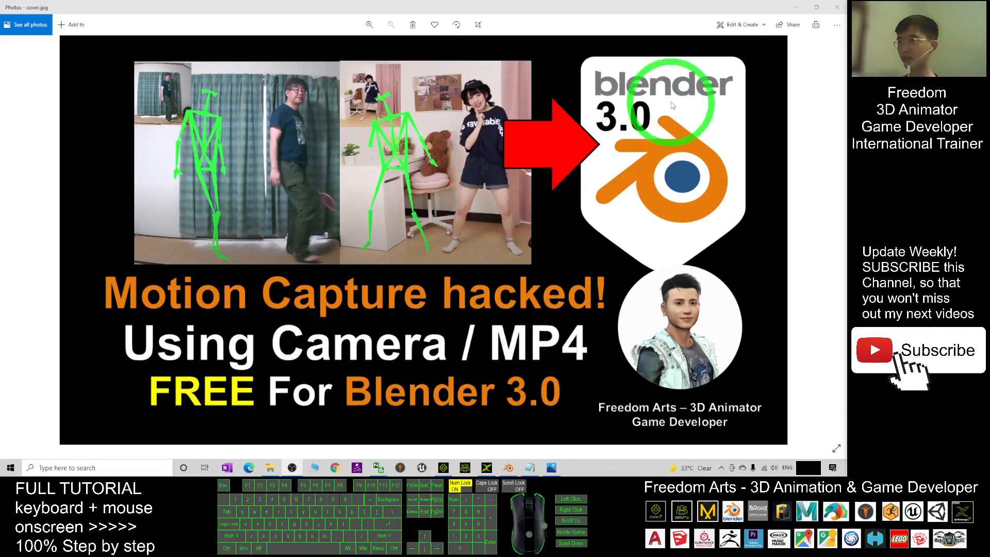
# Step: Minimize the cover image and review the workflow summary and the ThreeDPoseTracker official download link in Notes.txt
pyautogui.click(797, 7)
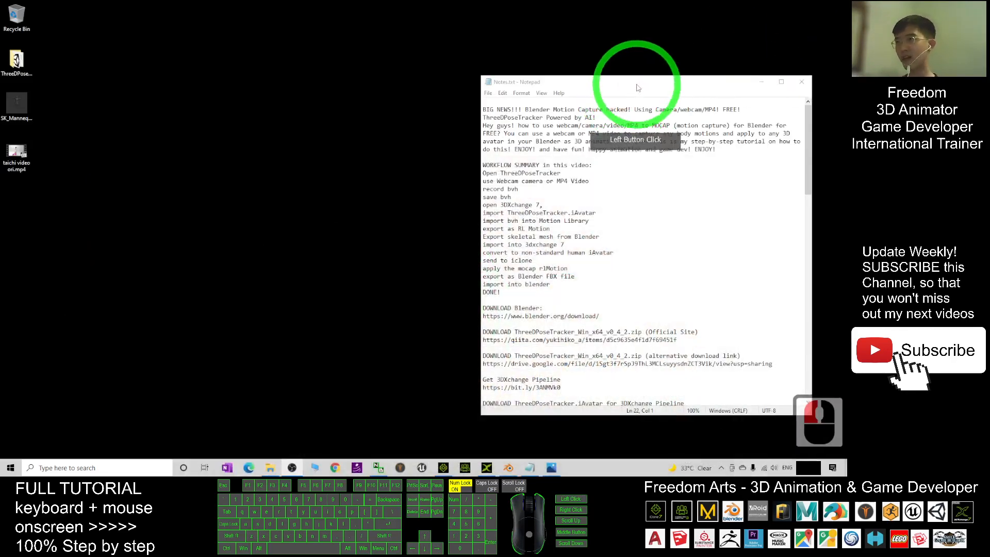
pyautogui.moveTo(638, 87); pyautogui.dragTo(624, 81)
pyautogui.click(561, 233)
pyautogui.scroll(-2, 663, 272)
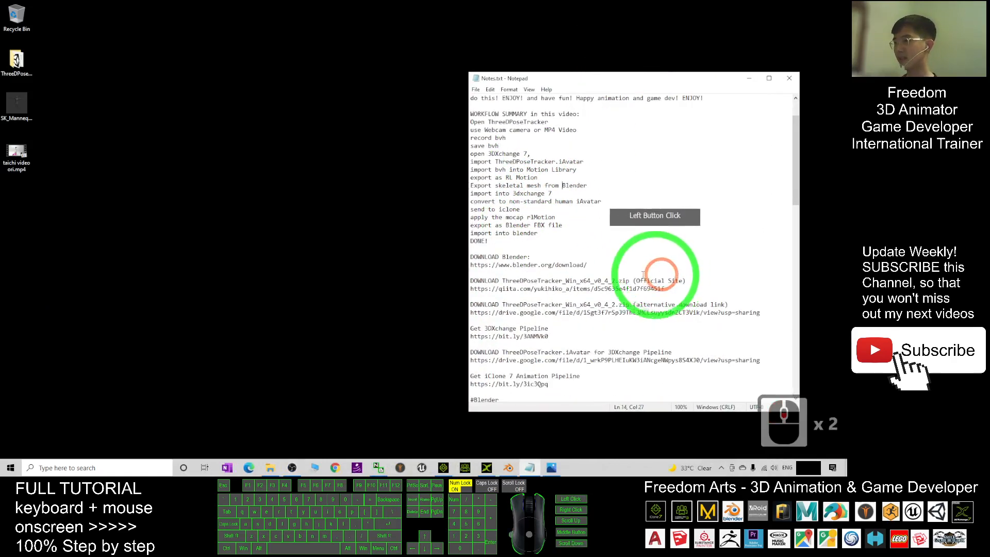
pyautogui.scroll(-2, 493, 274)
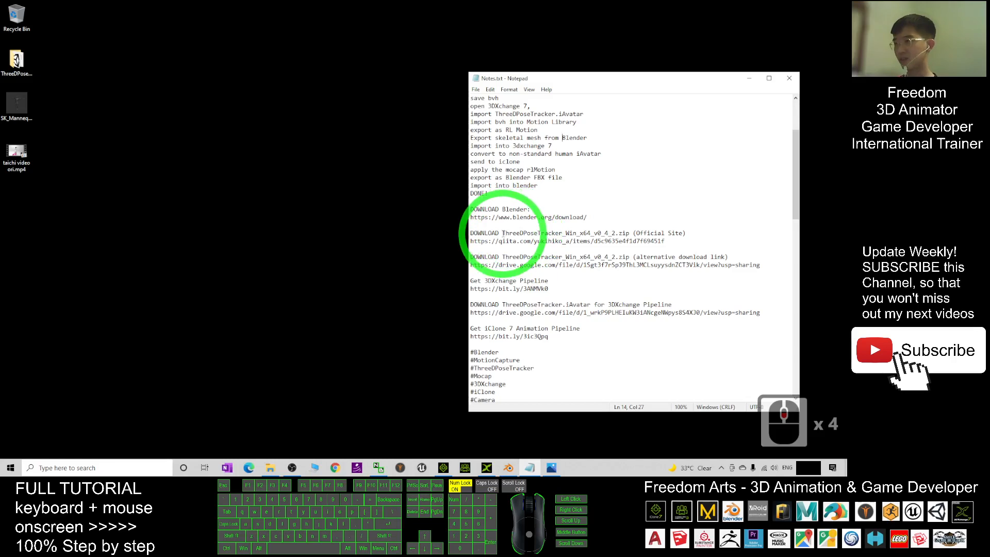
pyautogui.moveTo(503, 234); pyautogui.dragTo(619, 235)
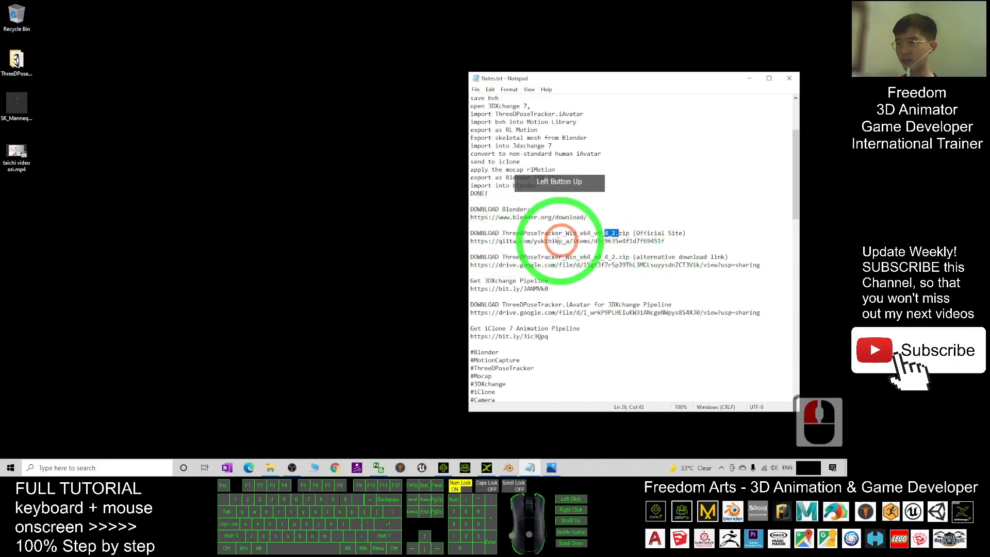
pyautogui.click(557, 241)
pyautogui.moveTo(474, 233)
pyautogui.mouseDown()
pyautogui.moveTo(720, 233)
pyautogui.moveTo(479, 241)
pyautogui.mouseUp()
pyautogui.click(664, 241)
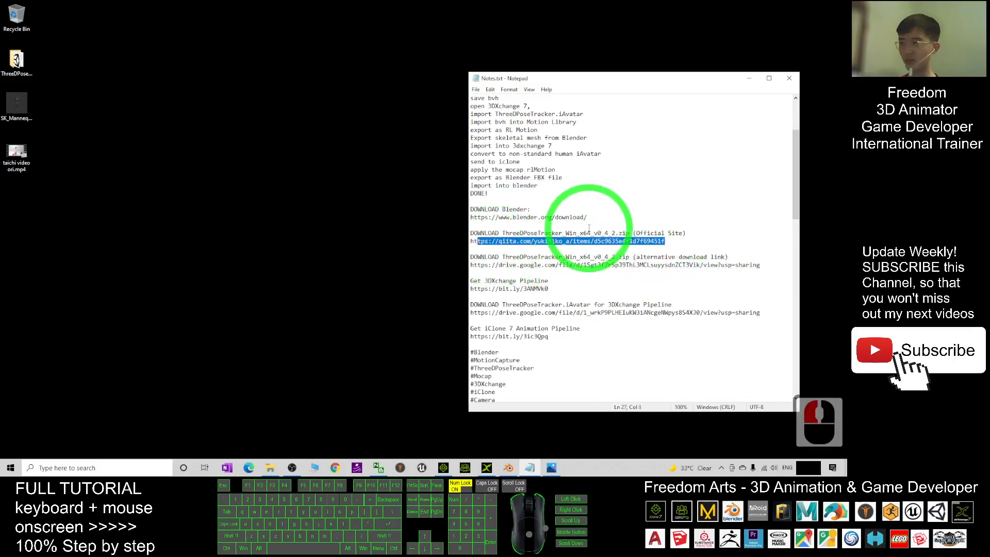
pyautogui.click(512, 241)
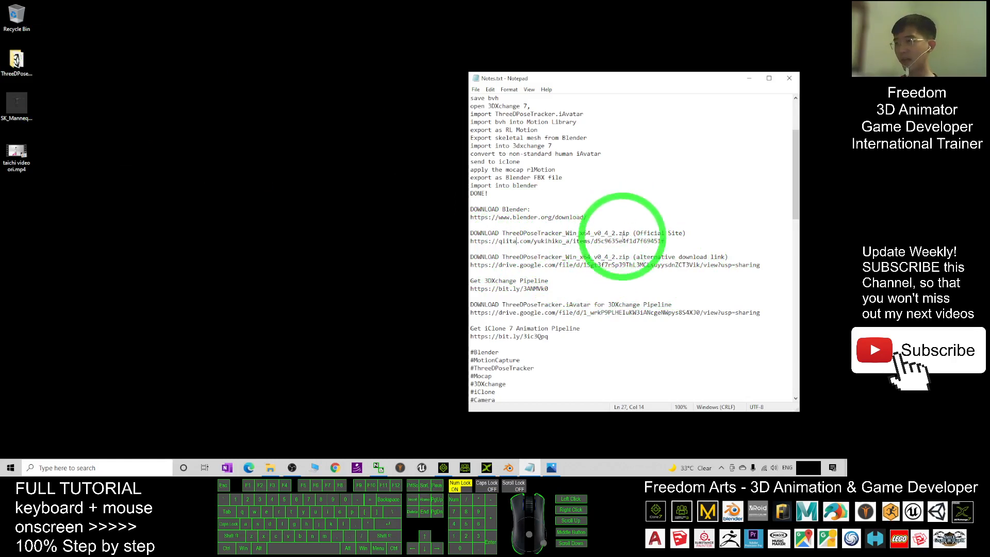
# Step: Open the ThreeDPoseTracker_Win_x64_v0_4_2 folder from the desktop and select ThreeDPoseTracker.exe
pyautogui.click(15, 61)
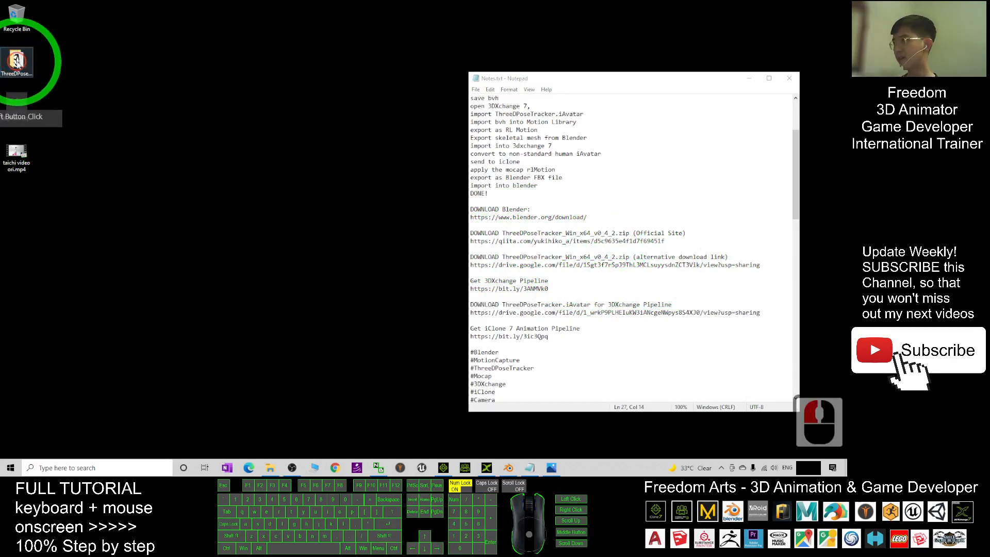
pyautogui.doubleClick(15, 61)
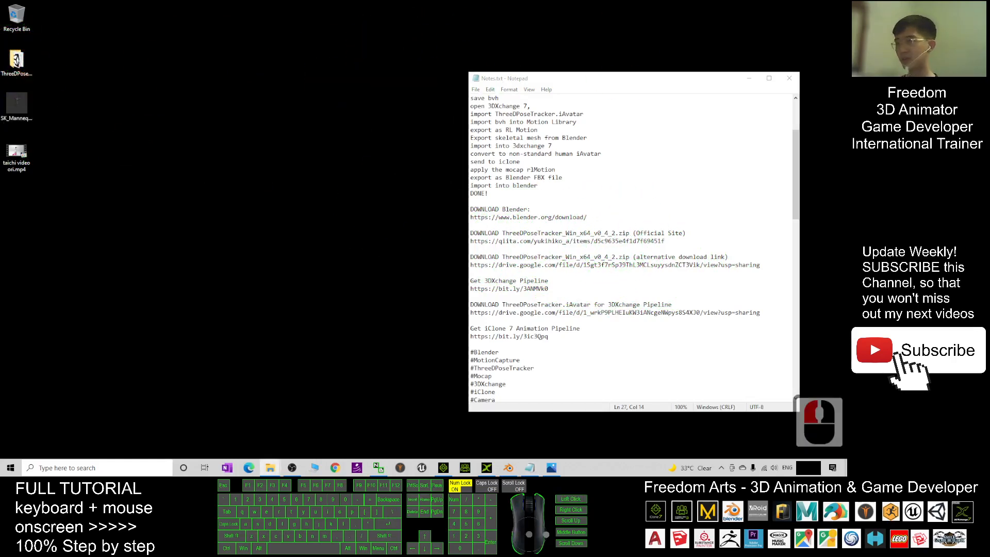
pyautogui.click(579, 48)
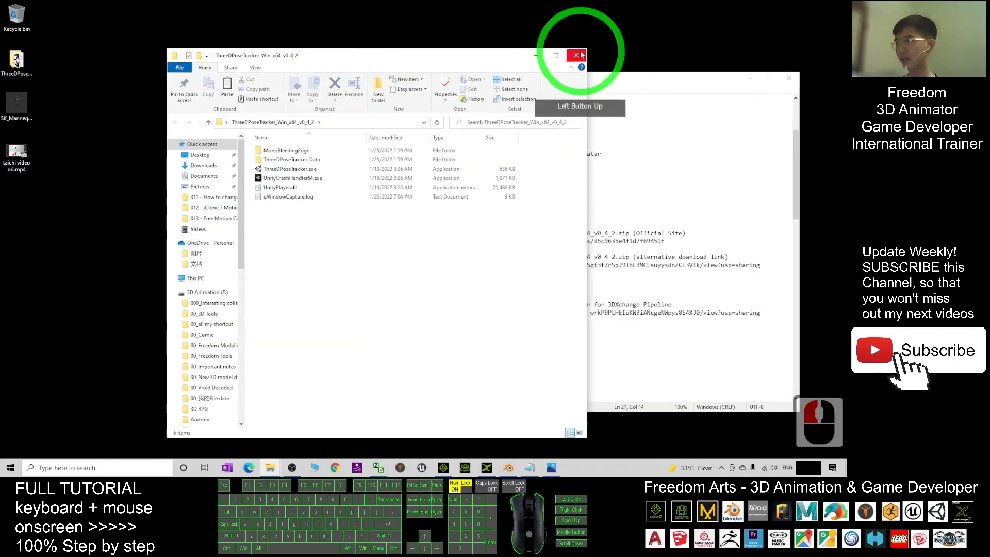
pyautogui.click(19, 59)
pyautogui.doubleClick(19, 59)
pyautogui.click(287, 168)
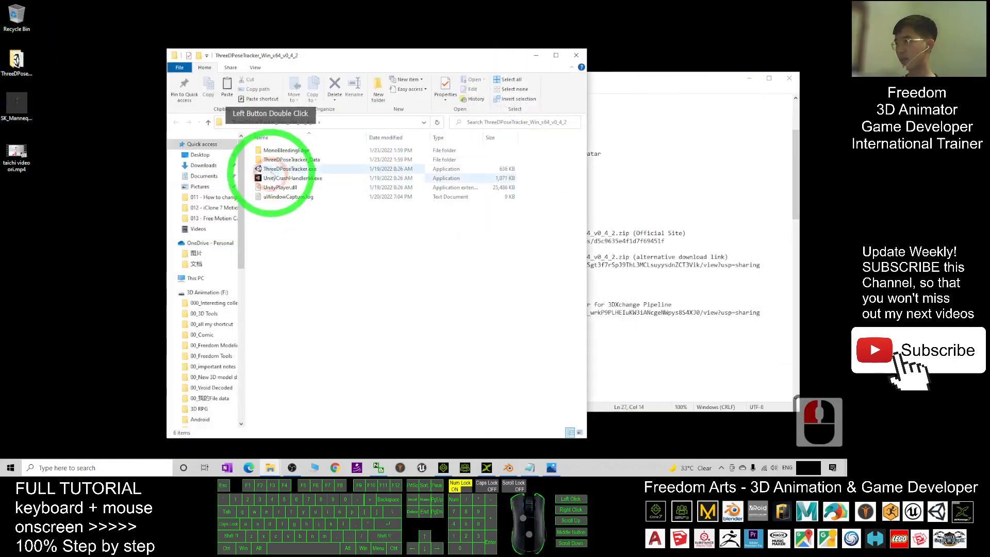
pyautogui.click(276, 172)
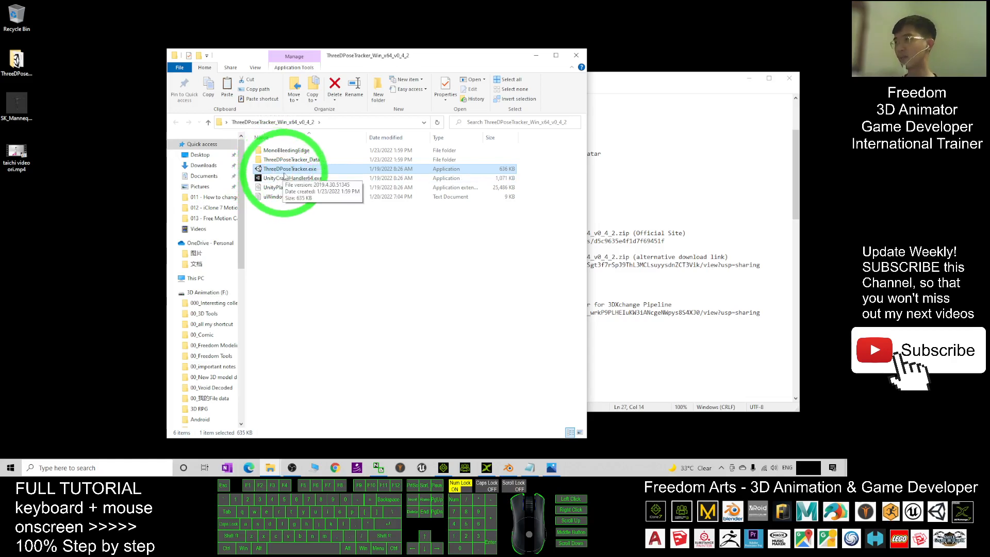
# Step: Examine the ThreeDPoseTracker.iAvatar download entry in the notes and locate the SK_Mannequin.iAvatar file on the desktop
pyautogui.click(639, 92)
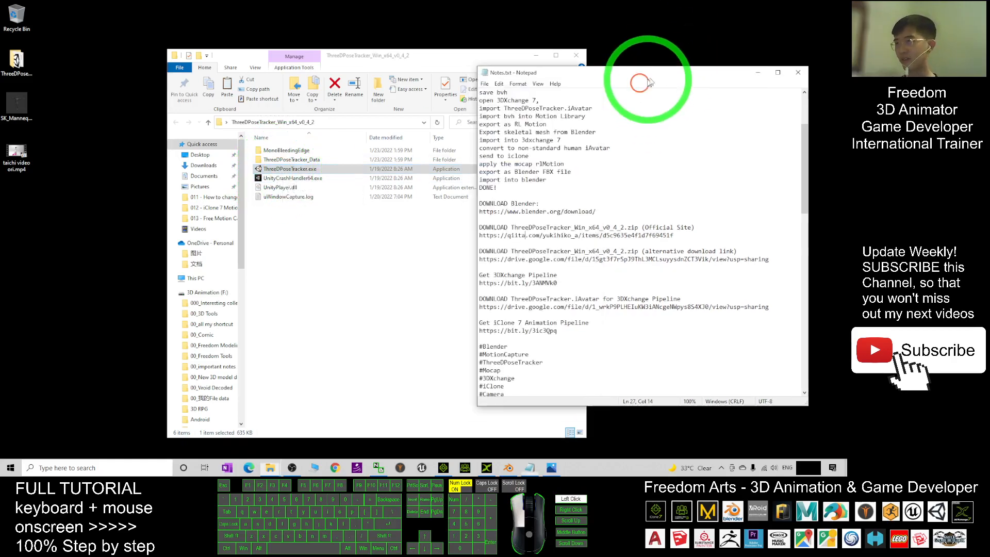
pyautogui.click(564, 223)
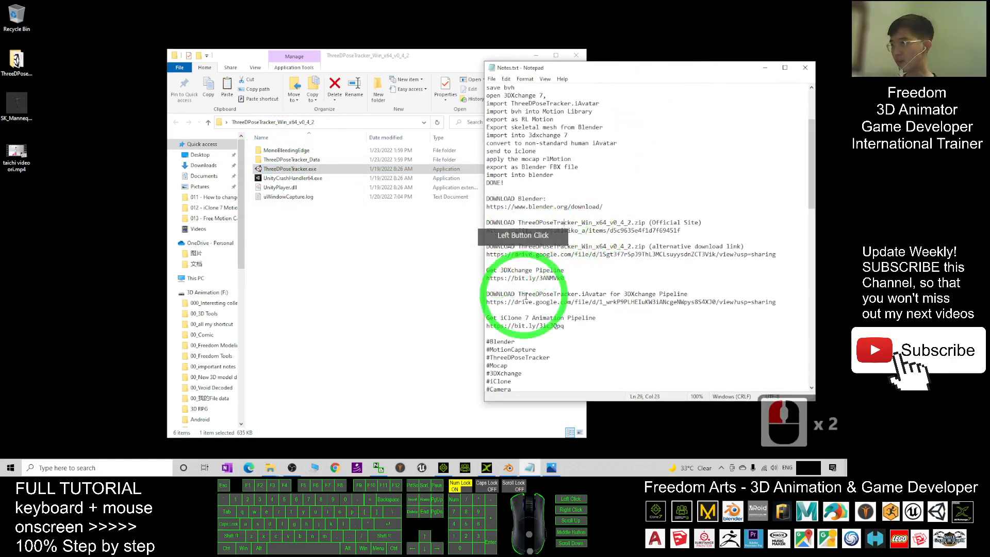
pyautogui.scroll(-1, 603, 255)
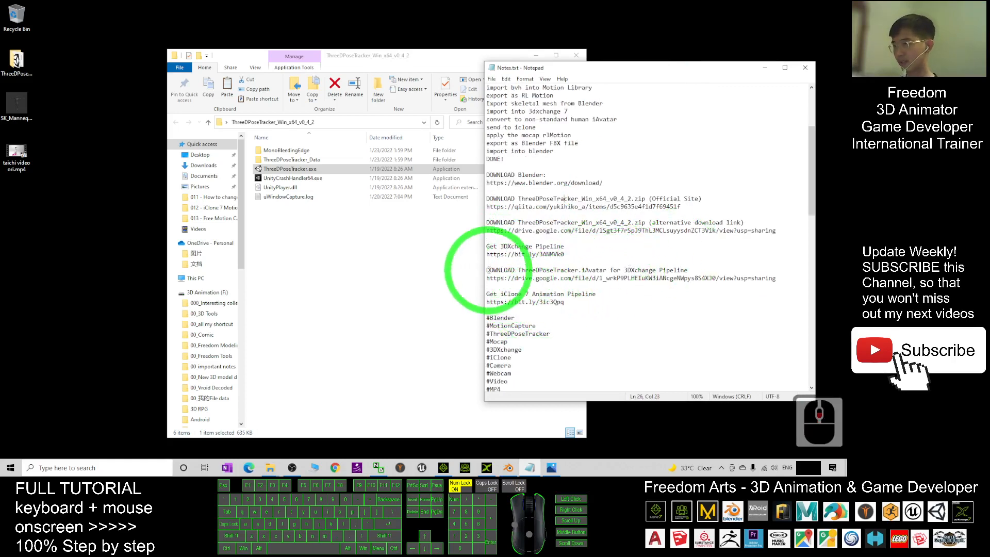
pyautogui.moveTo(487, 270); pyautogui.dragTo(586, 270)
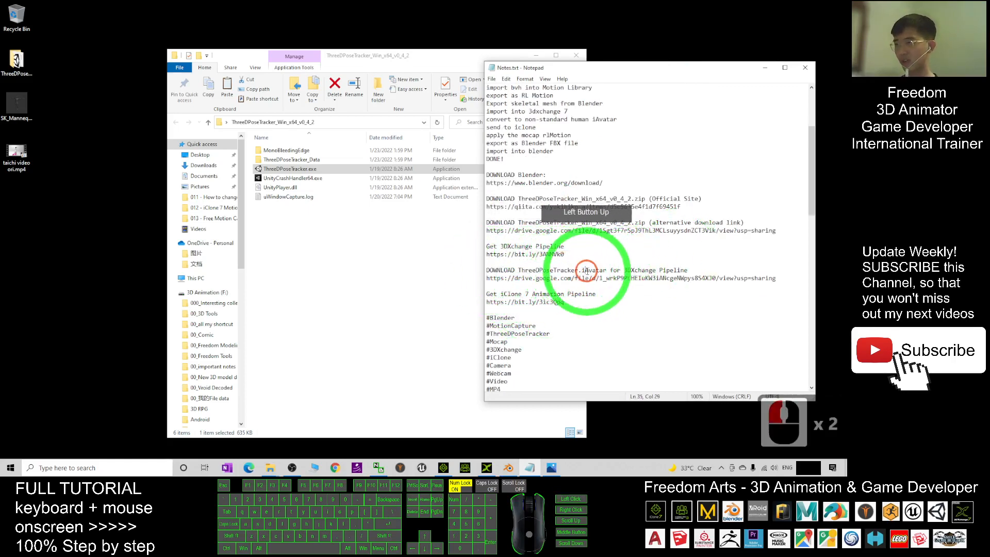
pyautogui.click(129, 188)
pyautogui.click(22, 123)
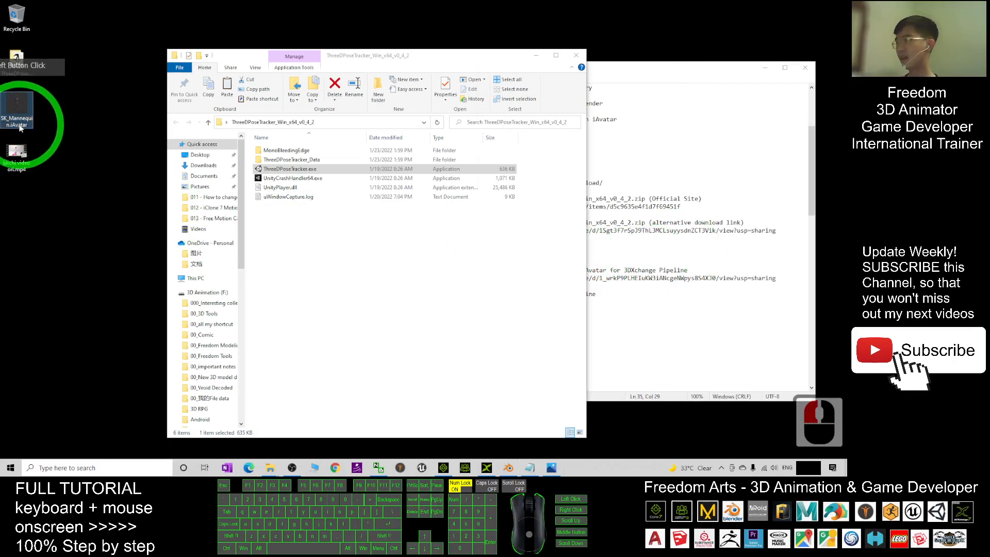
pyautogui.click(628, 231)
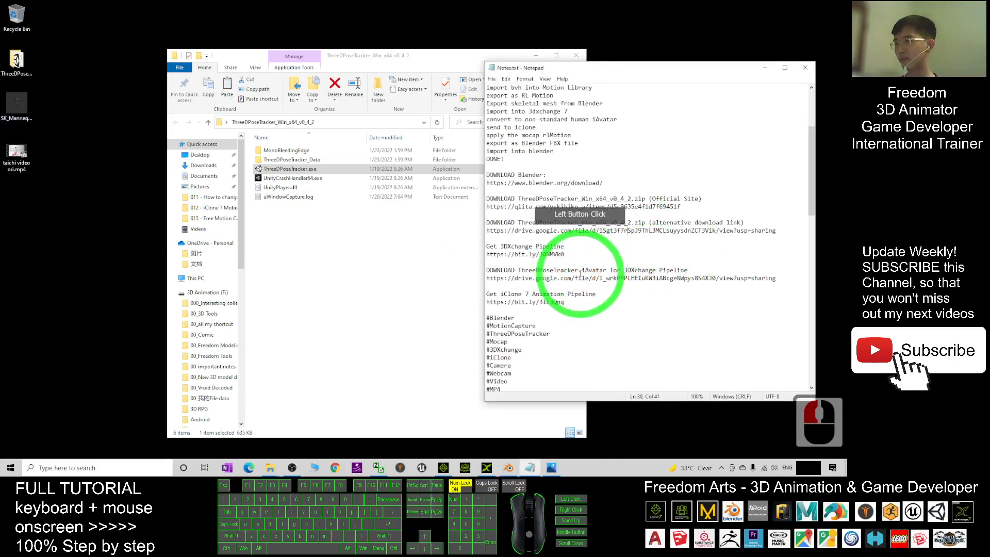
pyautogui.moveTo(580, 272); pyautogui.dragTo(607, 270)
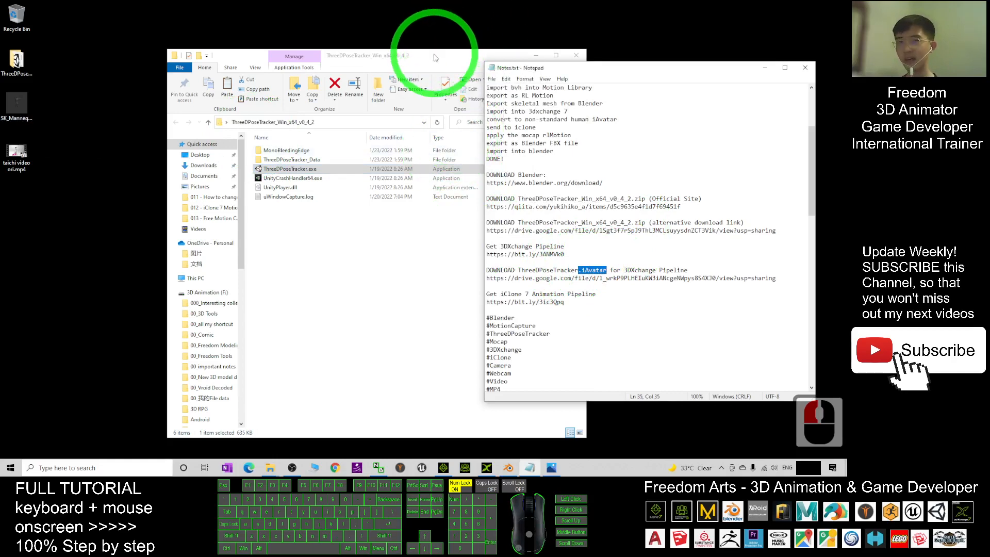
# Step: Minimize the notes and move the ThreeDPoseTracker folder window to the middle of the desktop
pyautogui.moveTo(435, 57); pyautogui.dragTo(412, 49)
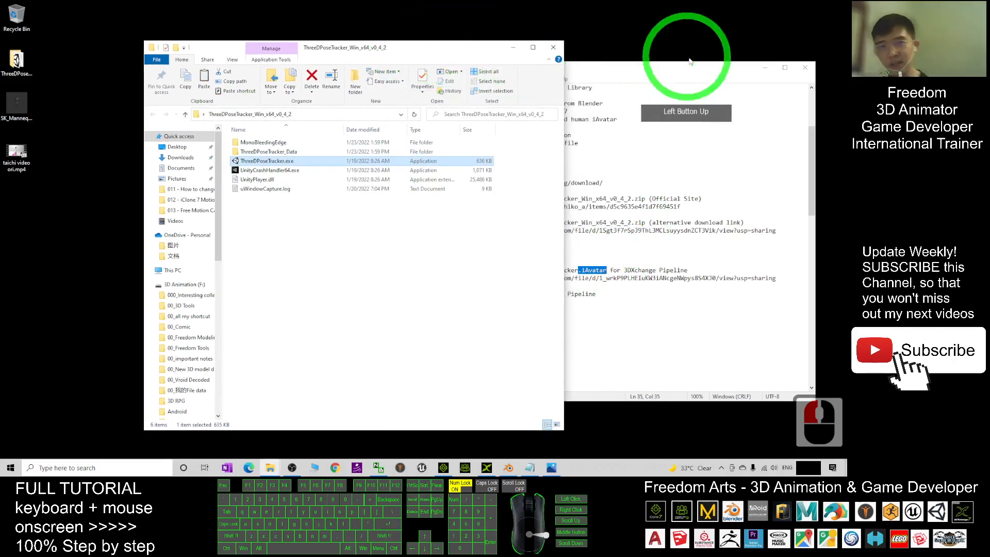
pyautogui.click(763, 68)
pyautogui.click(77, 151)
pyautogui.moveTo(376, 48); pyautogui.dragTo(503, 41)
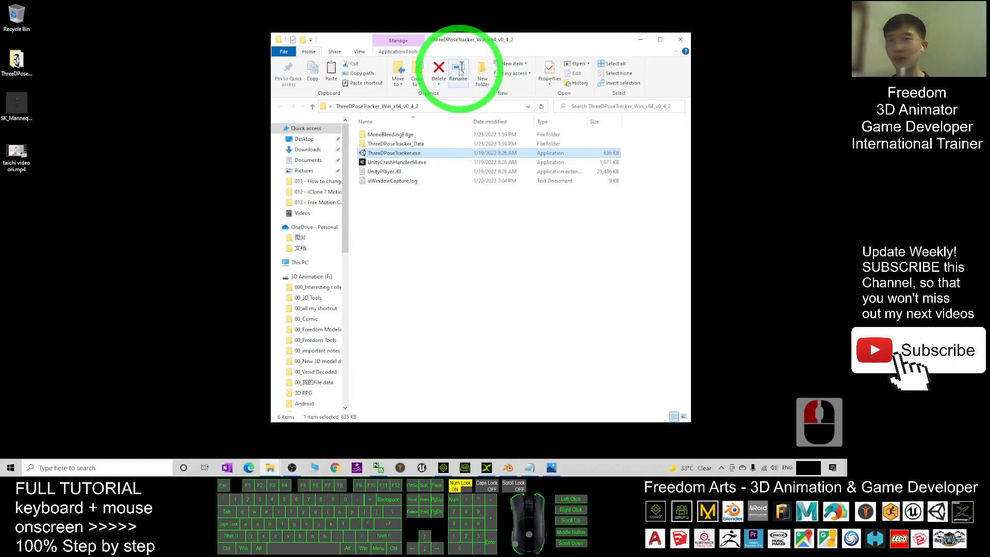
# Step: Preview several moments of the desktop video "taichi video ori.mp4" and close the player
pyautogui.click(19, 150)
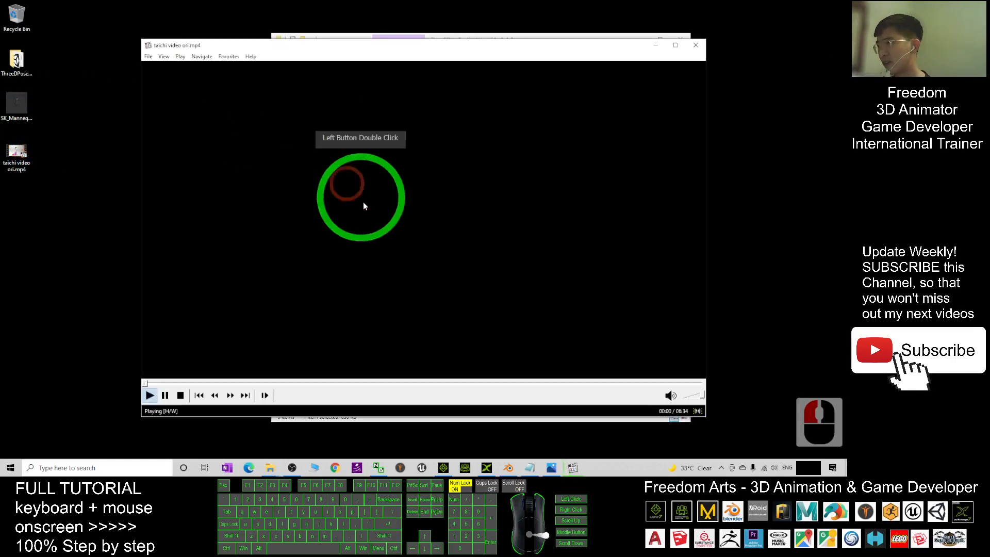
pyautogui.click(244, 383)
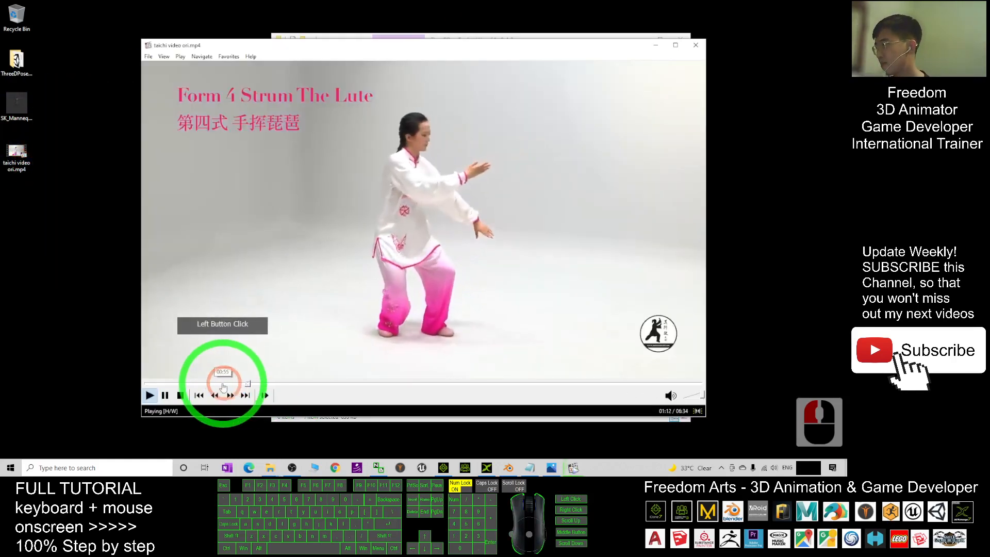
pyautogui.click(226, 383)
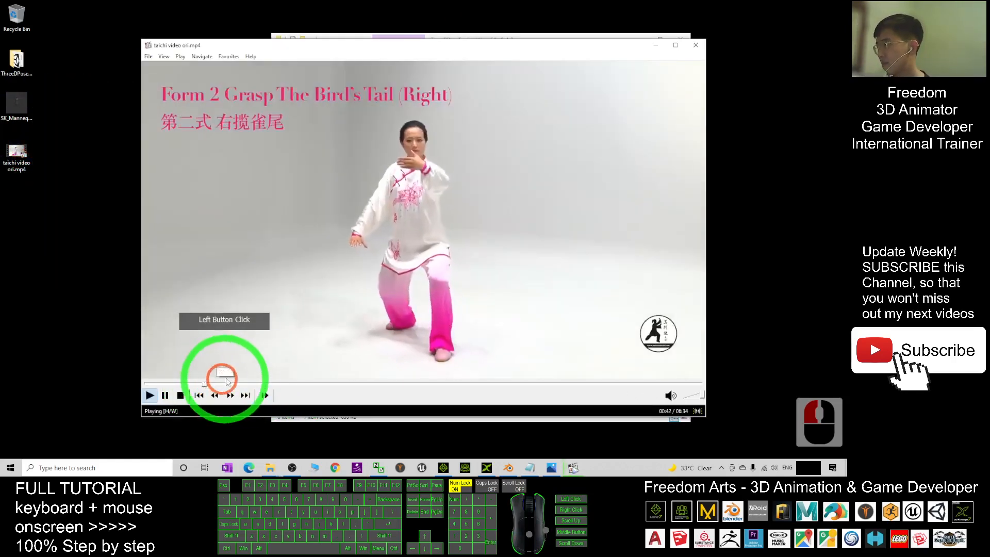
pyautogui.click(289, 383)
pyautogui.click(697, 49)
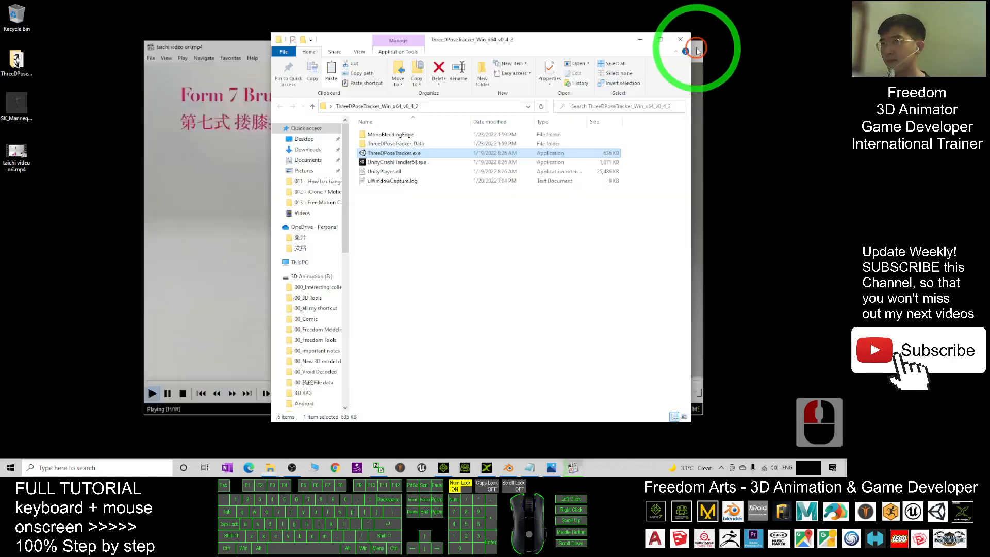
pyautogui.click(29, 161)
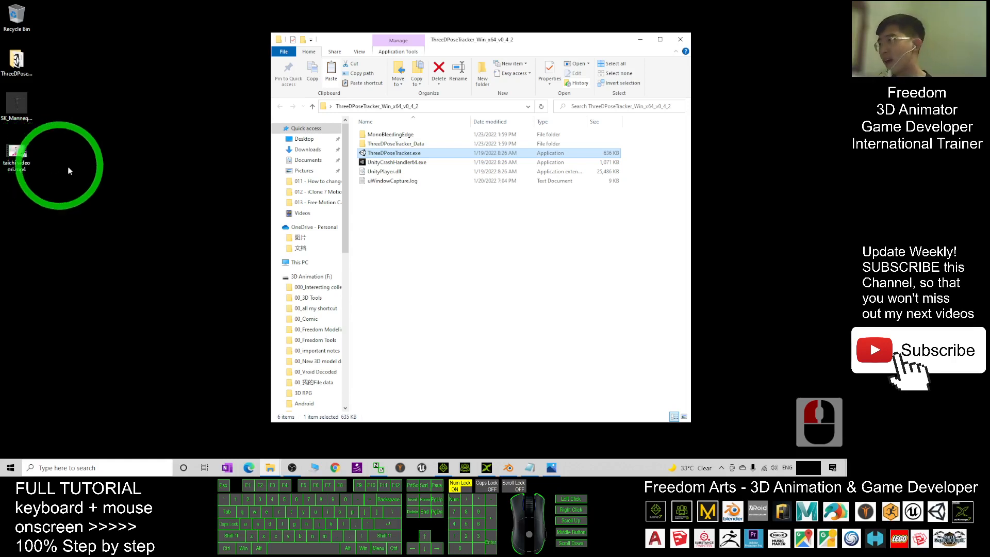
pyautogui.click(34, 147)
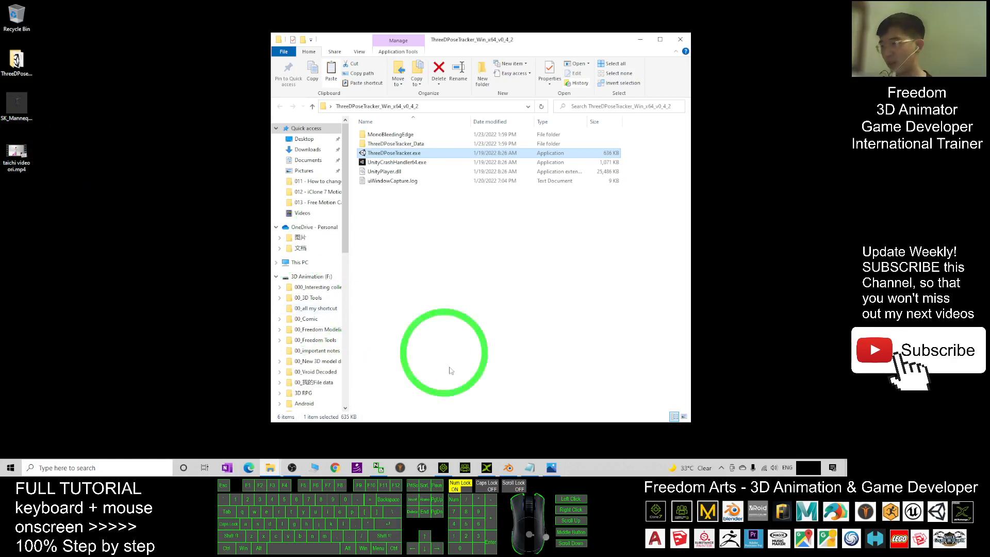
# Step: Switch to Blender, inspect the rigged character in asian girl.blend up close, and minimize the program
pyautogui.click(510, 468)
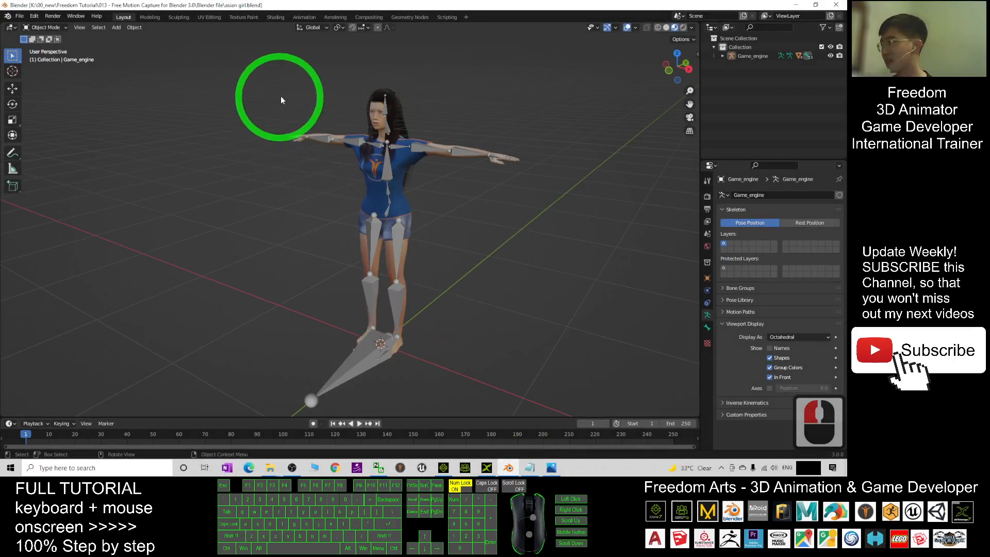
pyautogui.click(490, 330)
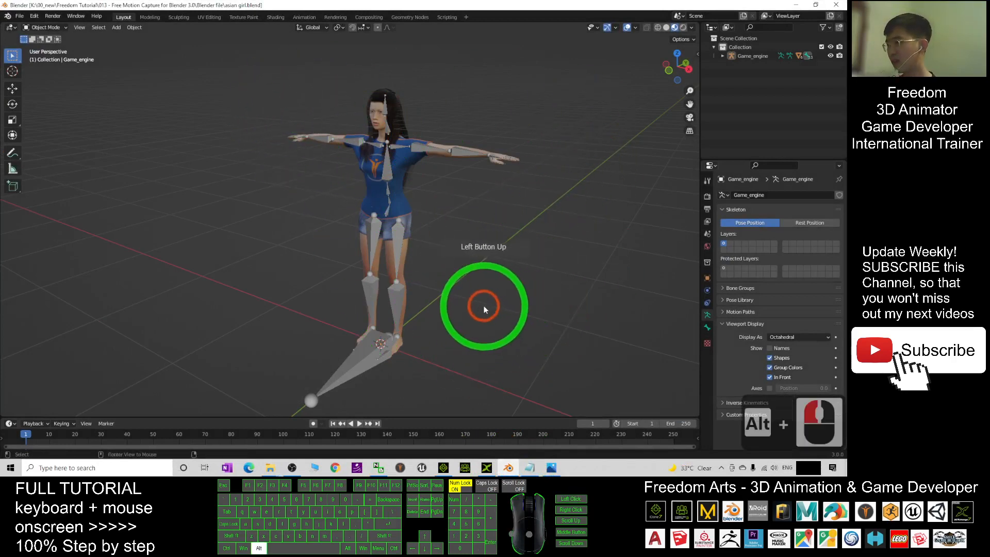
pyautogui.scroll(-4, 454, 301)
pyautogui.scroll(6, 453, 298)
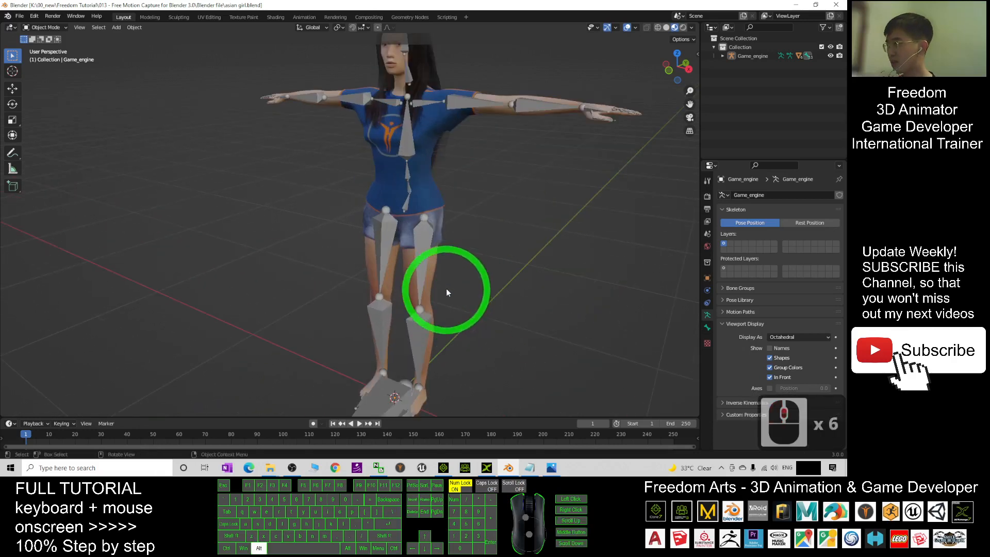
pyautogui.moveTo(531, 268); pyautogui.dragTo(502, 269, button='middle')
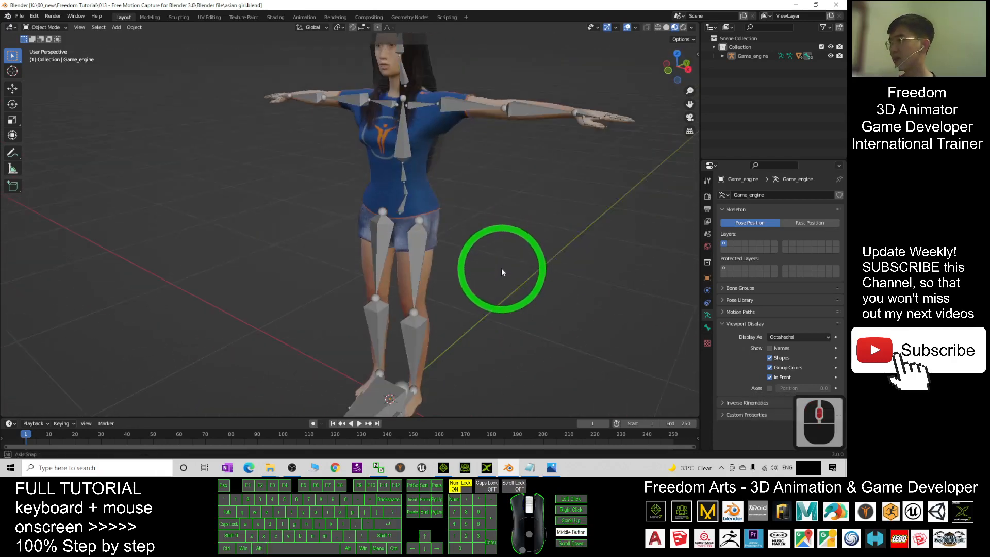
pyautogui.scroll(-3, 370, 232)
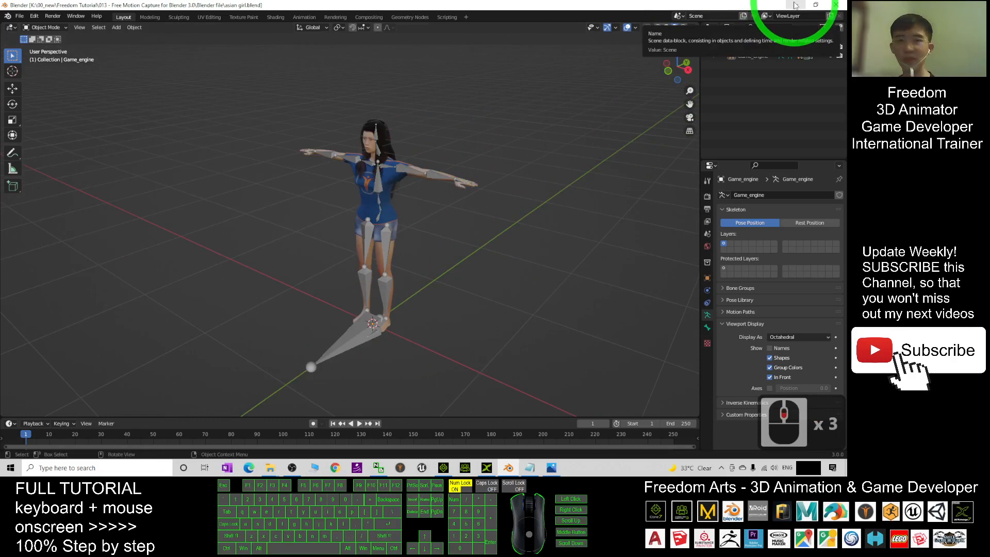
pyautogui.click(795, 5)
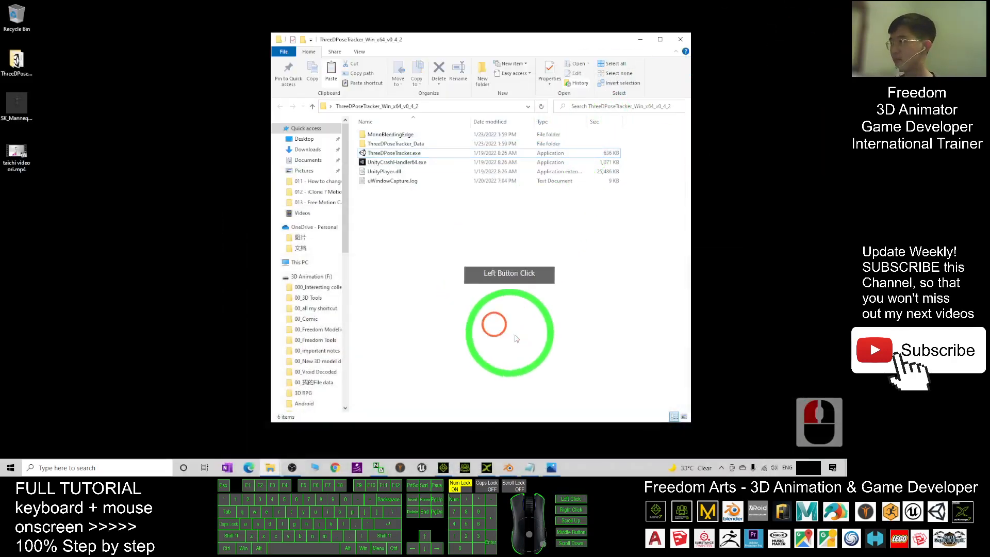
# Step: Launch ThreeDPoseTracker.exe from its folder and reposition its window on the desktop
pyautogui.click(390, 154)
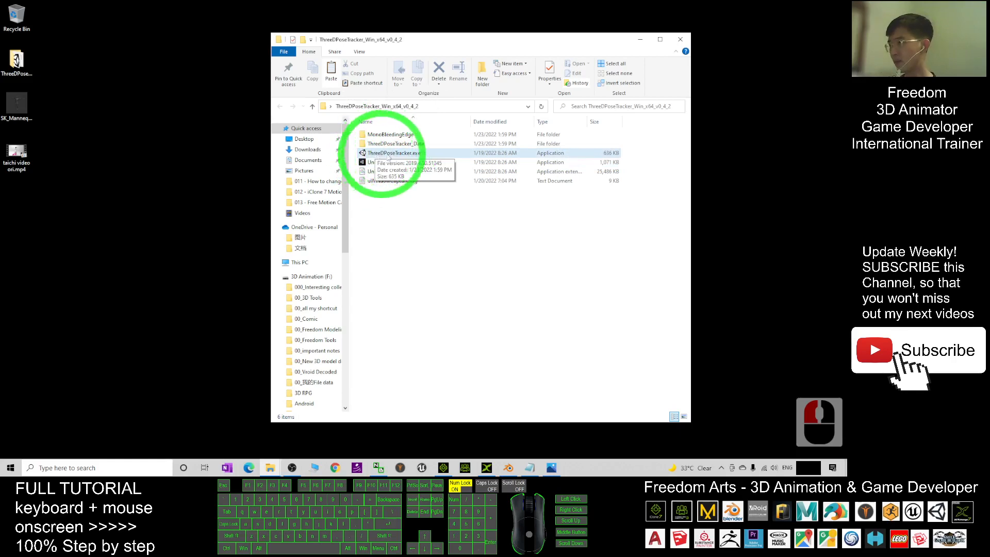
pyautogui.doubleClick(394, 153)
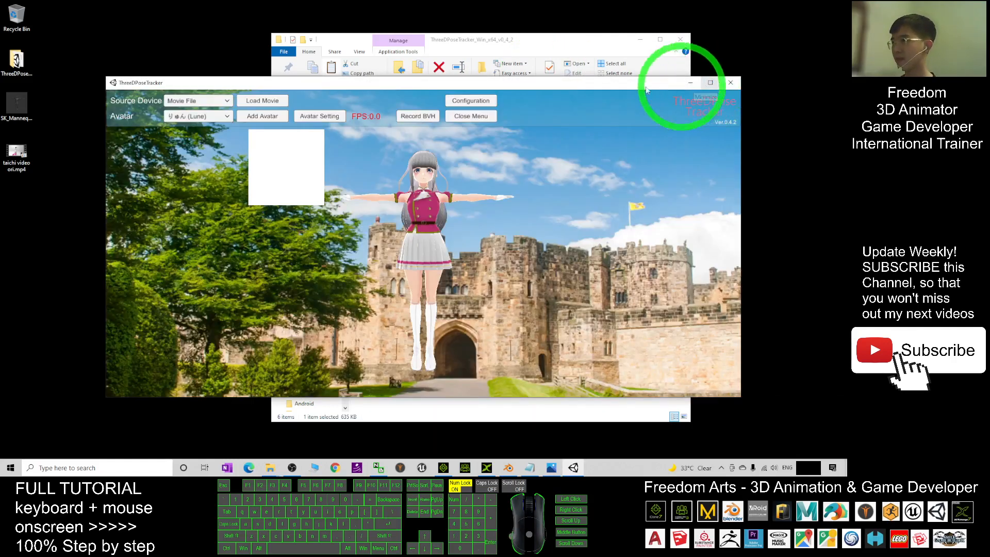
pyautogui.moveTo(607, 84); pyautogui.dragTo(652, 76)
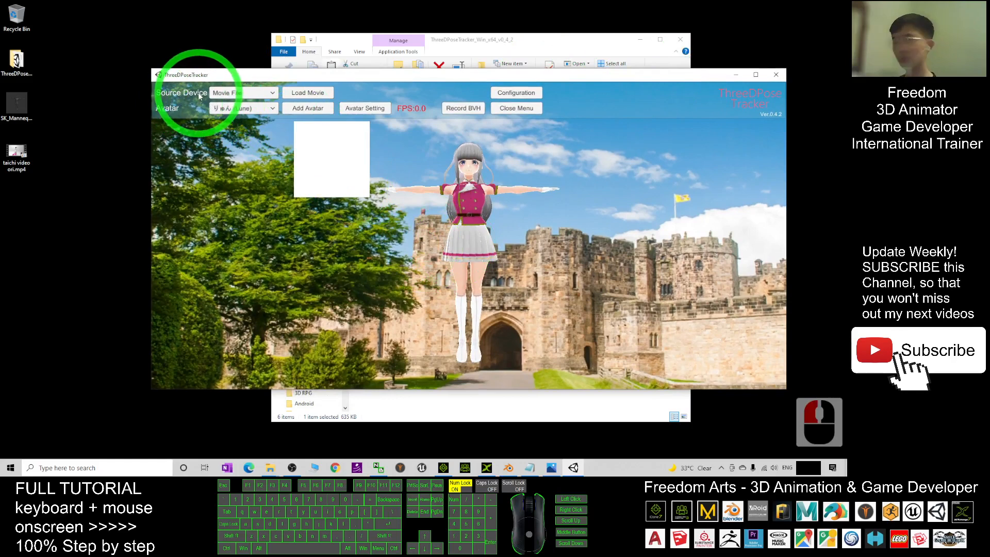
# Step: Keep Movie File as the source device and load "taichi video ori.mp4" from the Desktop
pyautogui.click(238, 93)
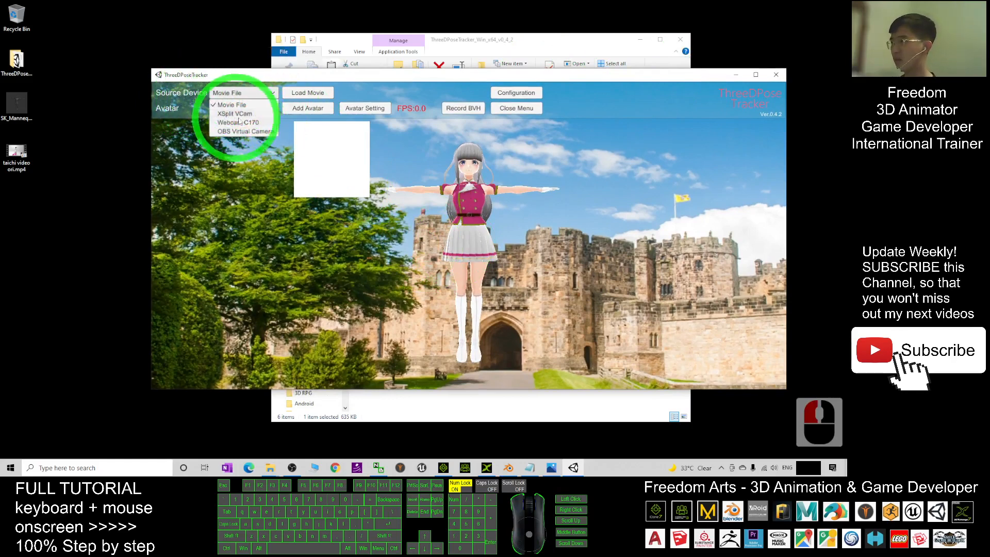
pyautogui.click(312, 94)
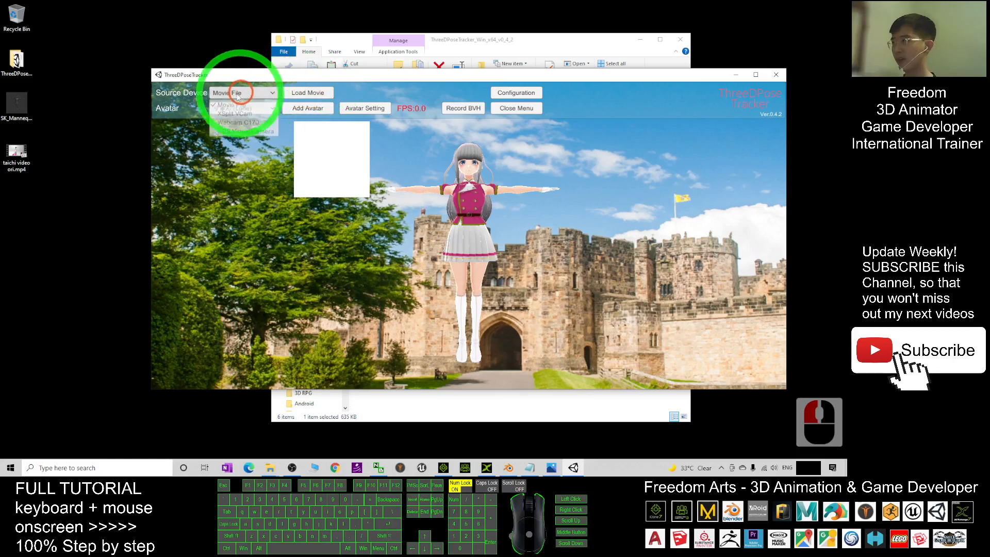
pyautogui.click(298, 96)
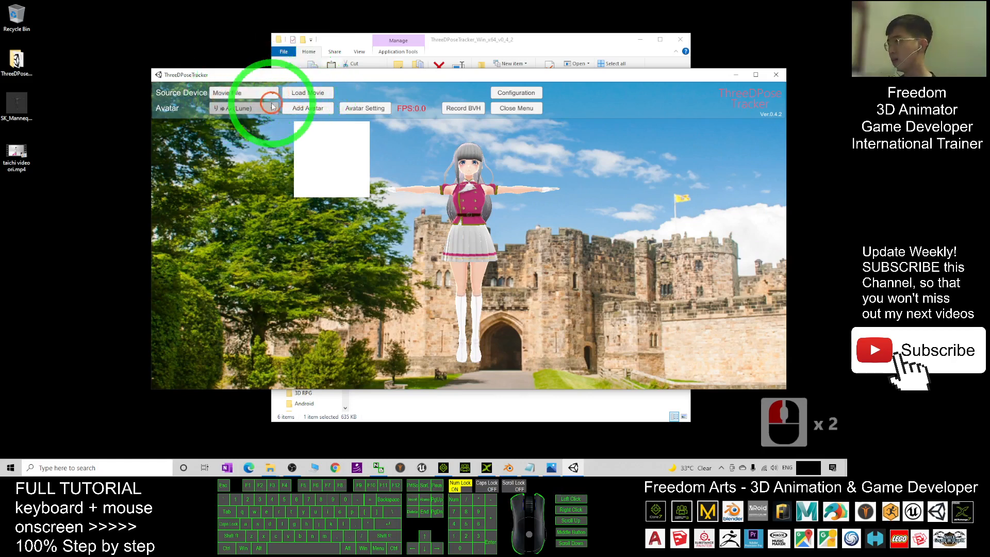
pyautogui.click(299, 93)
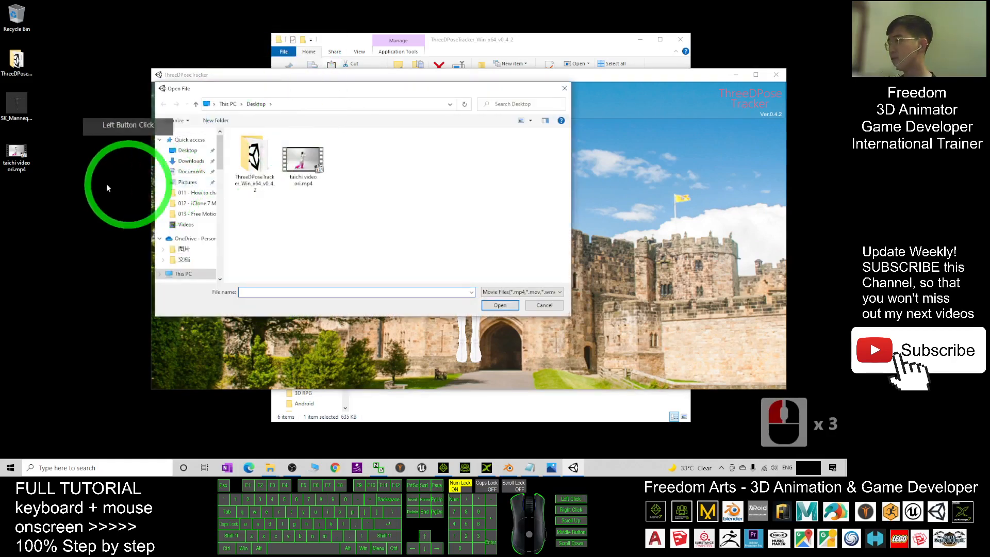
pyautogui.click(16, 155)
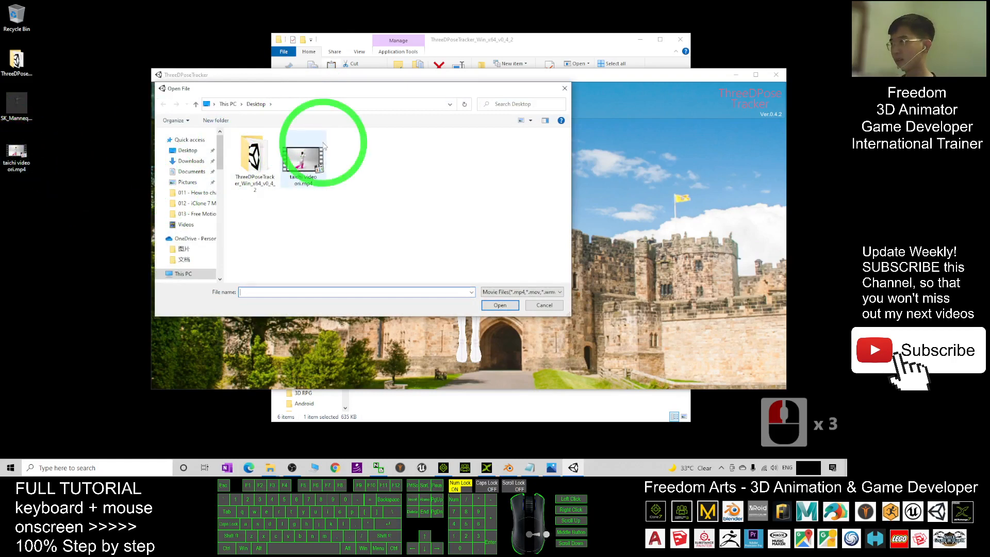
pyautogui.click(187, 150)
pyautogui.click(300, 166)
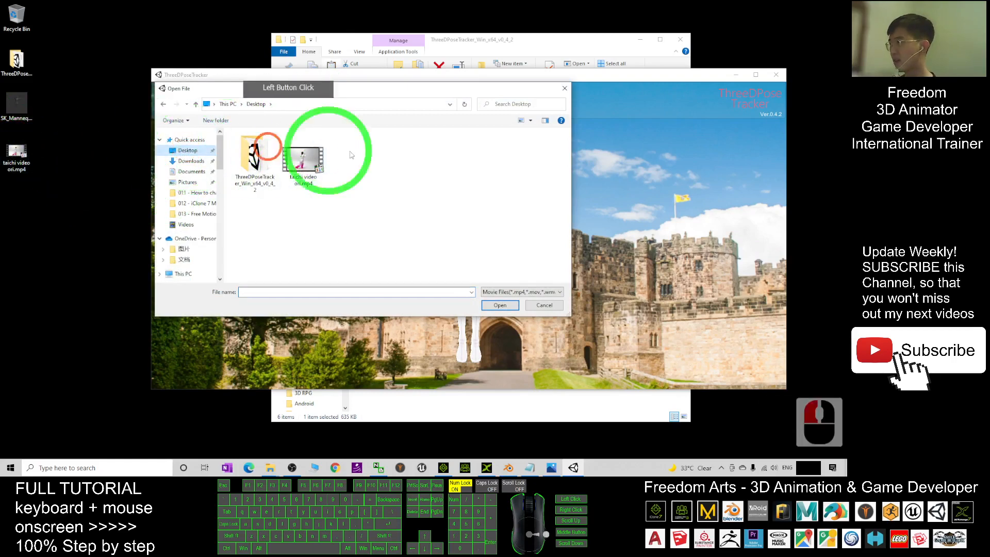
pyautogui.doubleClick(300, 166)
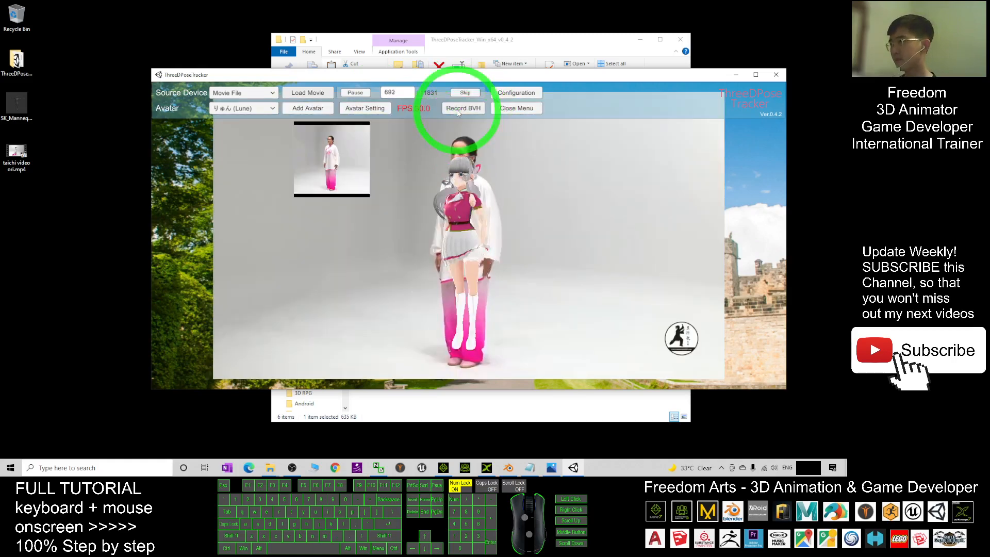
# Step: Record part of the avatar's tracked motion as BVH and save it to the Desktop as "taichi 01"
pyautogui.click(467, 109)
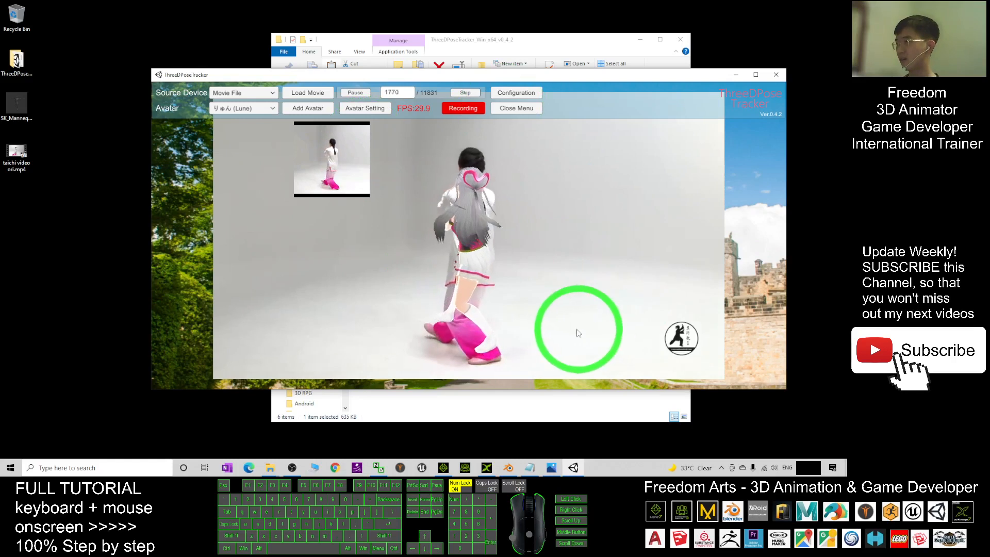
pyautogui.click(463, 111)
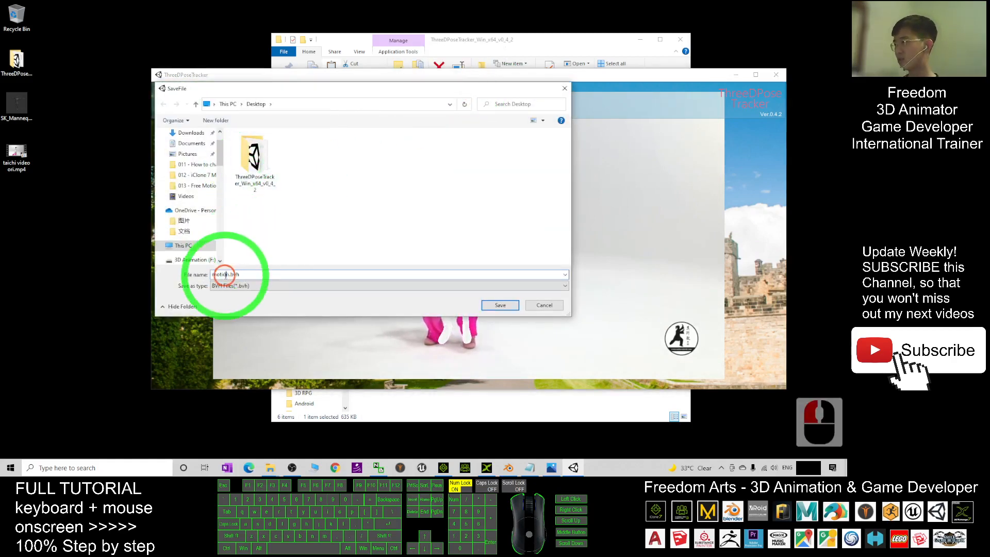
pyautogui.click(230, 157)
pyautogui.moveTo(219, 154); pyautogui.dragTo(232, 123)
pyautogui.click(186, 150)
pyautogui.click(225, 276)
pyautogui.click(250, 274)
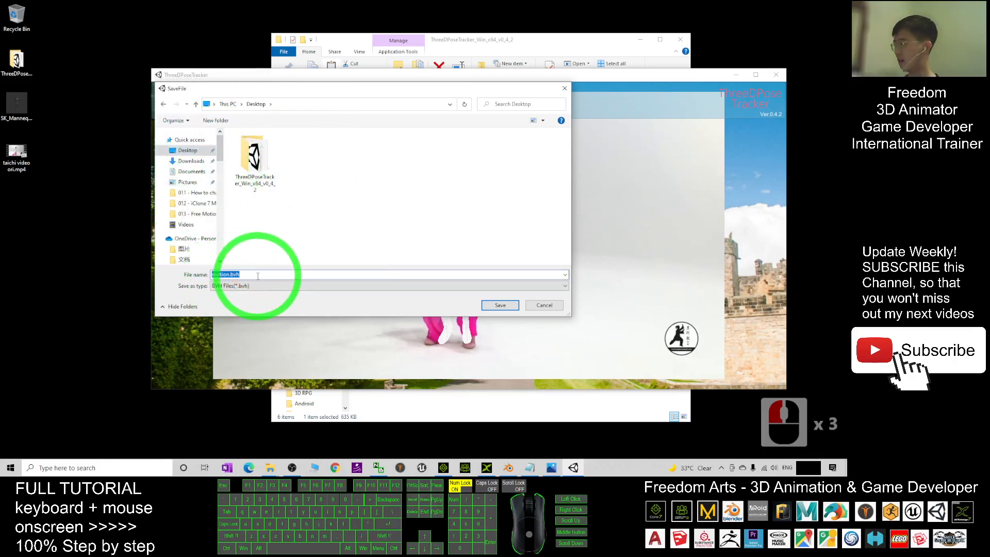
pyautogui.write('taichi')
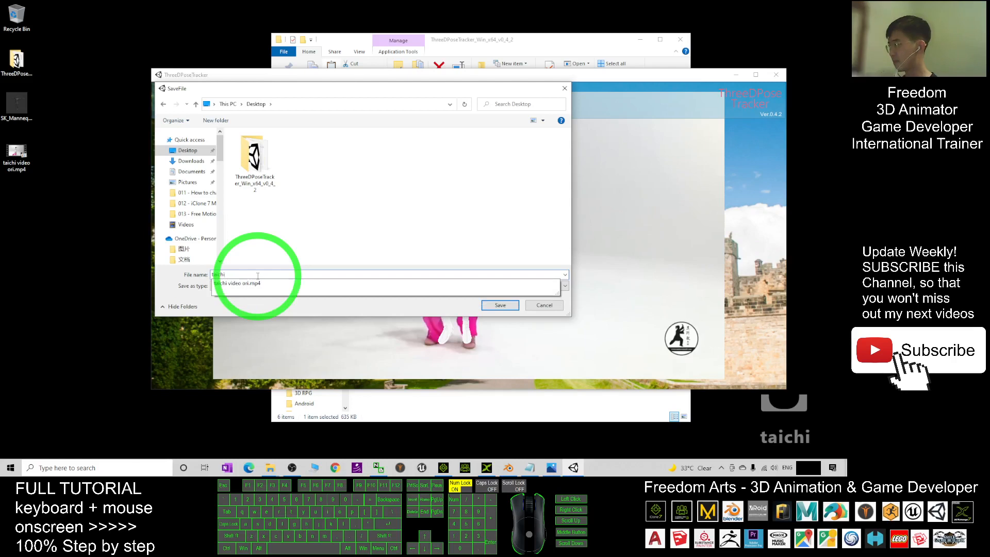
pyautogui.write(' 01')
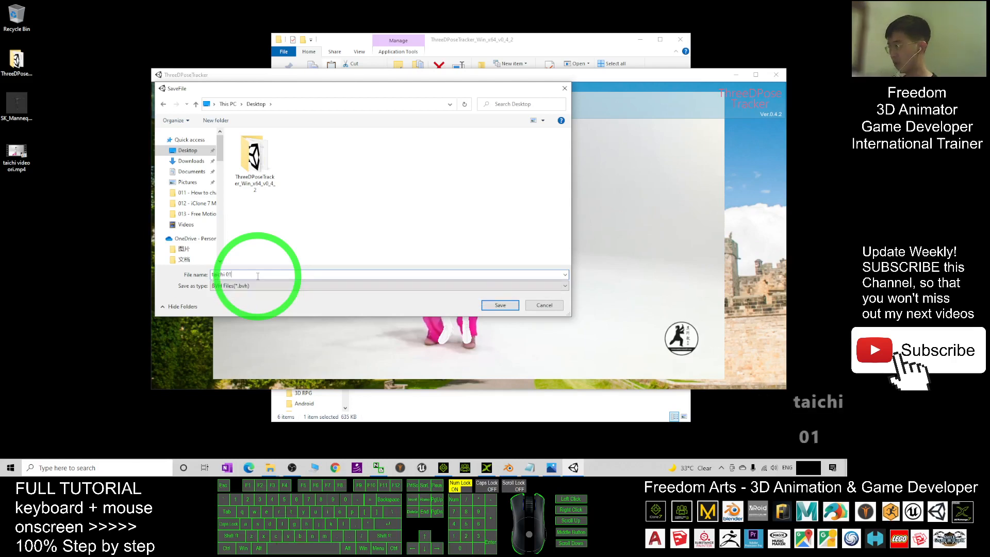
pyautogui.click(500, 305)
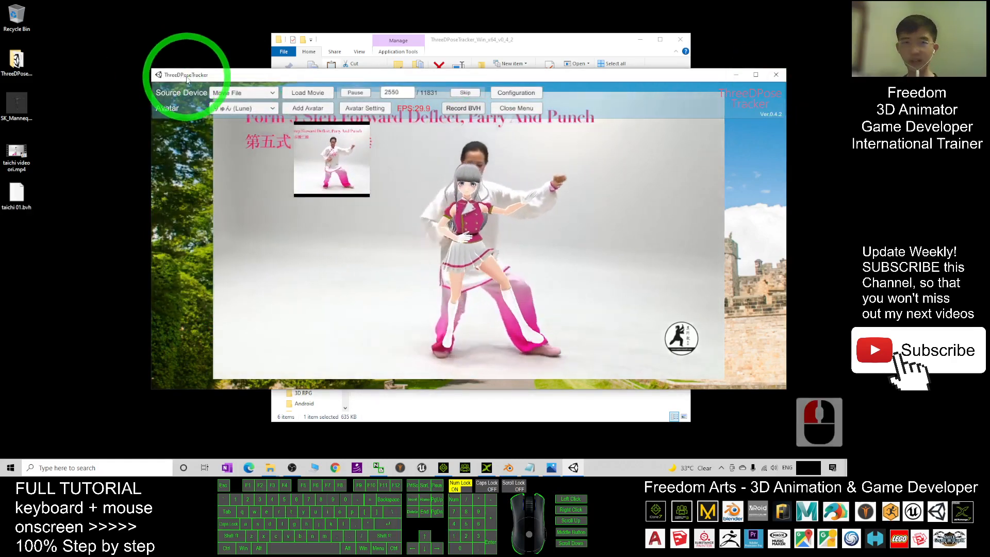
# Step: Close ThreeDPoseTracker and its folder window, and bring up Notes.txt in Notepad
pyautogui.click(776, 75)
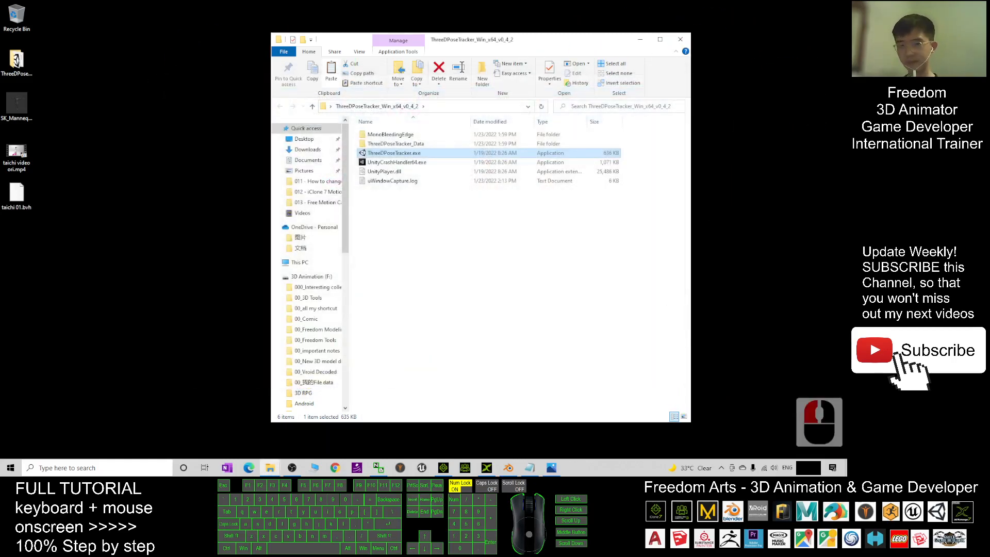
pyautogui.click(681, 39)
pyautogui.click(530, 468)
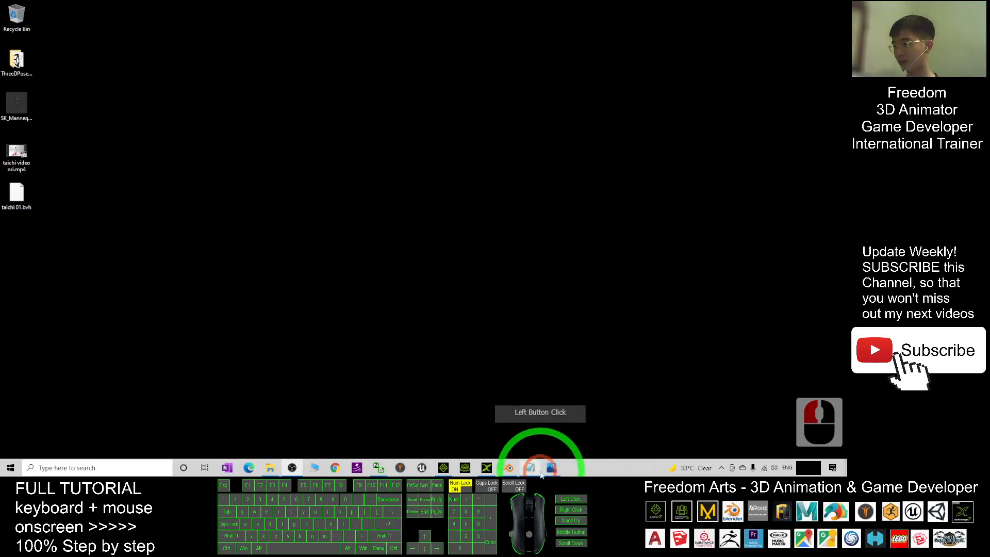
pyautogui.click(599, 153)
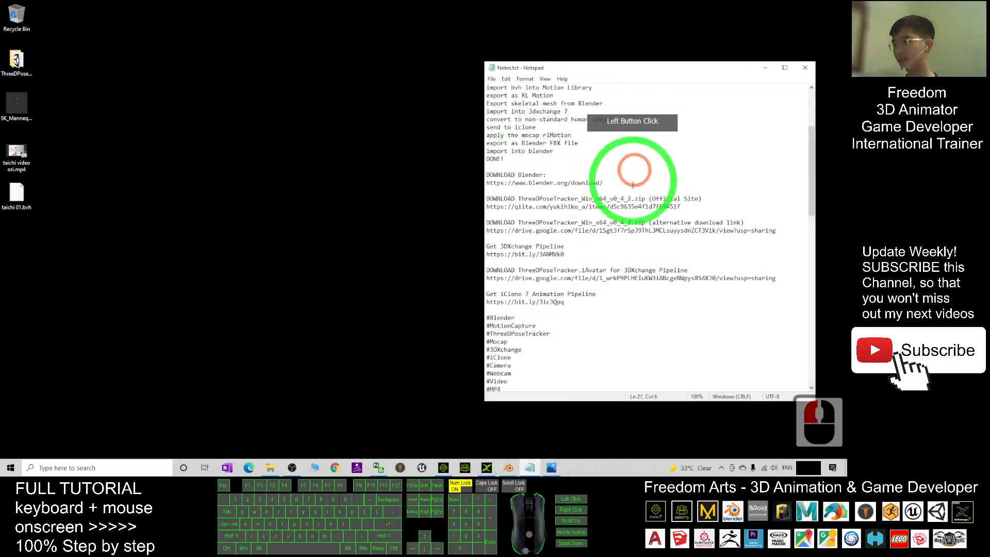
# Step: Check the rigged character in Blender, minimize it, and review the workflow summary and 3DXchange Pipeline link in Notes.txt
pyautogui.click(508, 468)
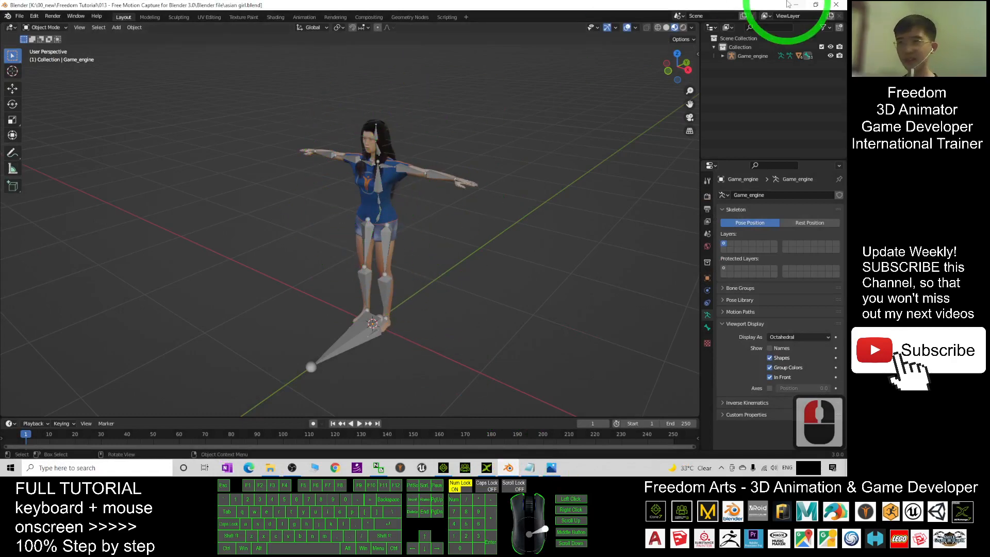
pyautogui.click(797, 5)
pyautogui.scroll(6, 629, 166)
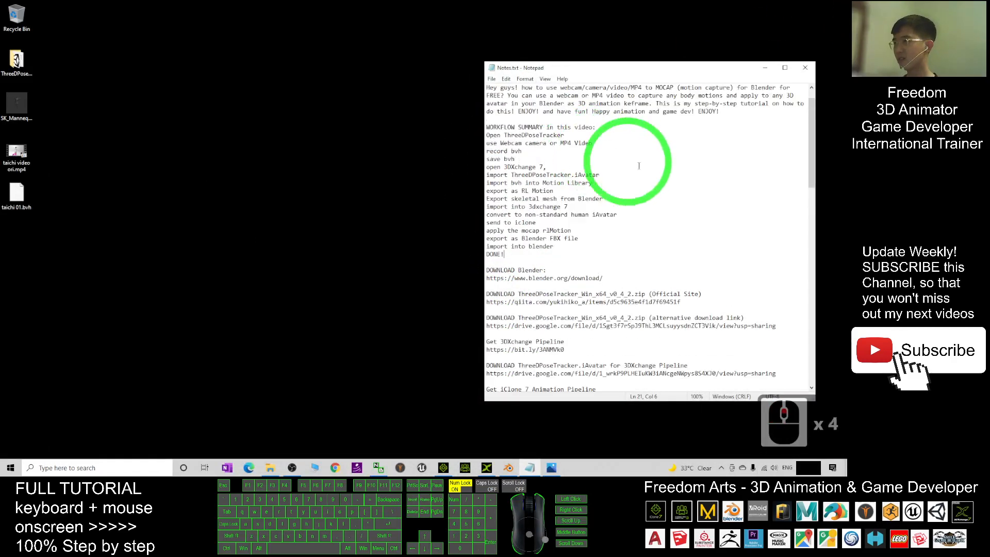
pyautogui.scroll(-5, 639, 217)
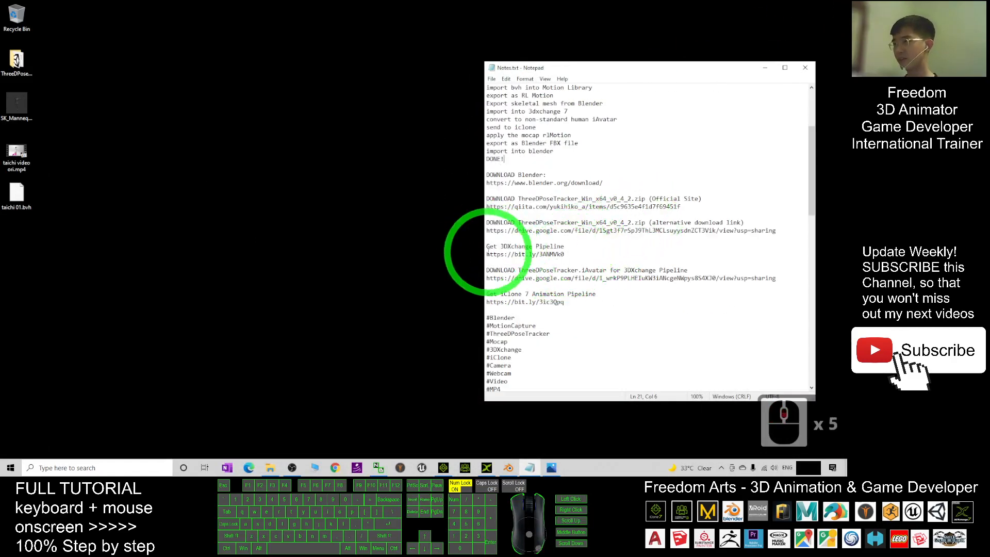
pyautogui.moveTo(488, 247); pyautogui.dragTo(565, 254)
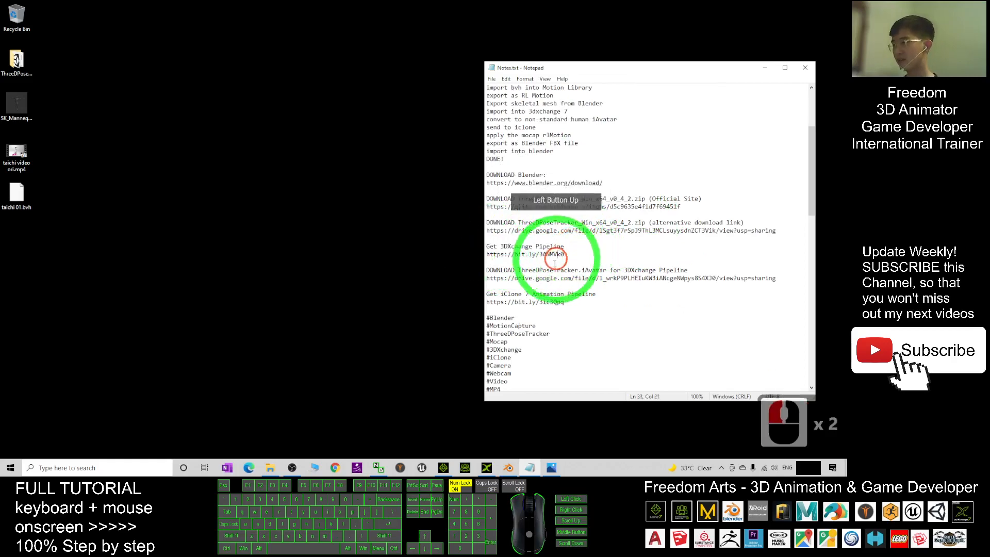